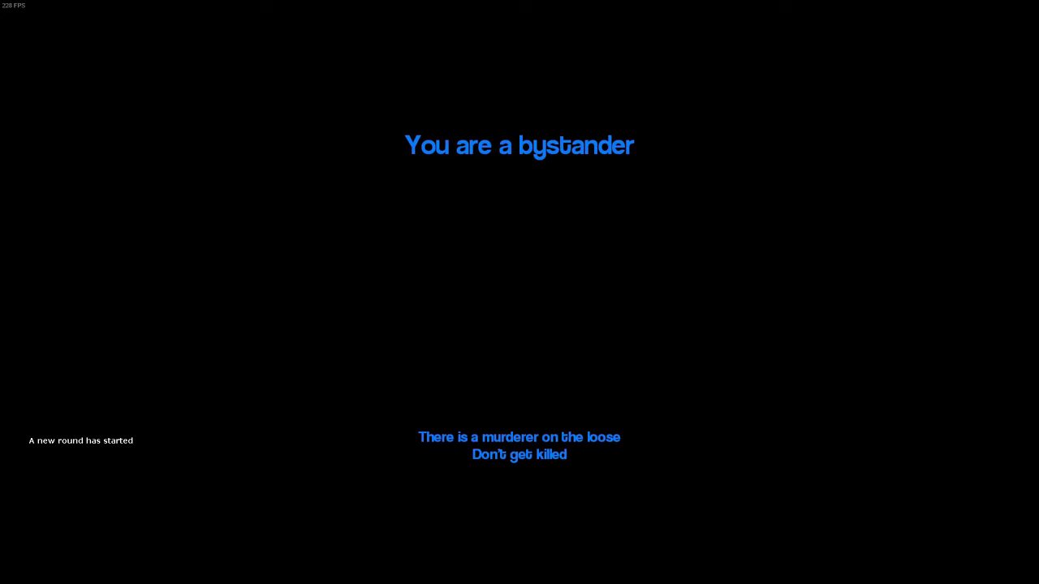
{"action": "key", "text": "Tab"}
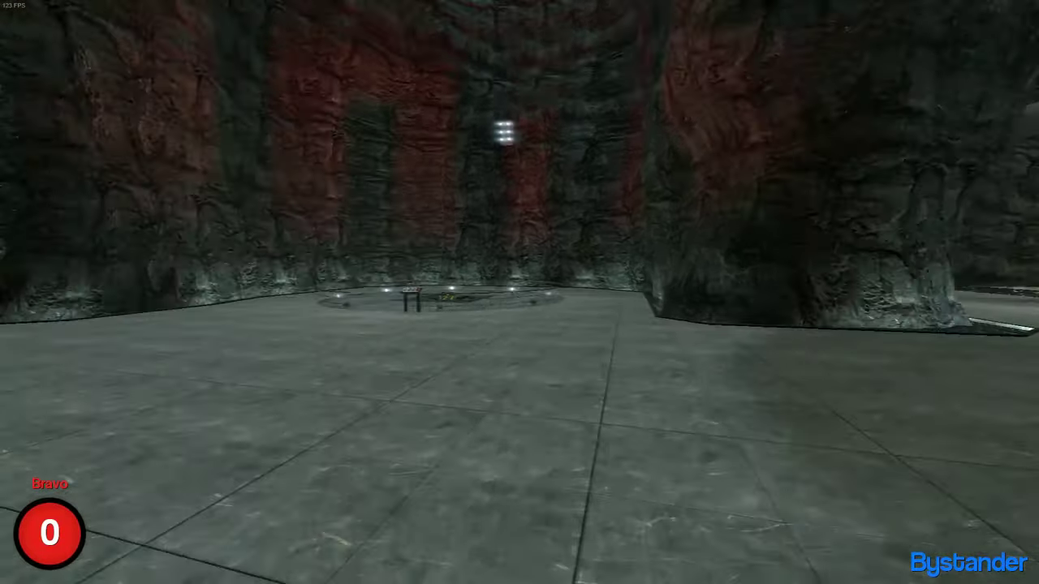
{"action": "key", "text": "w"}
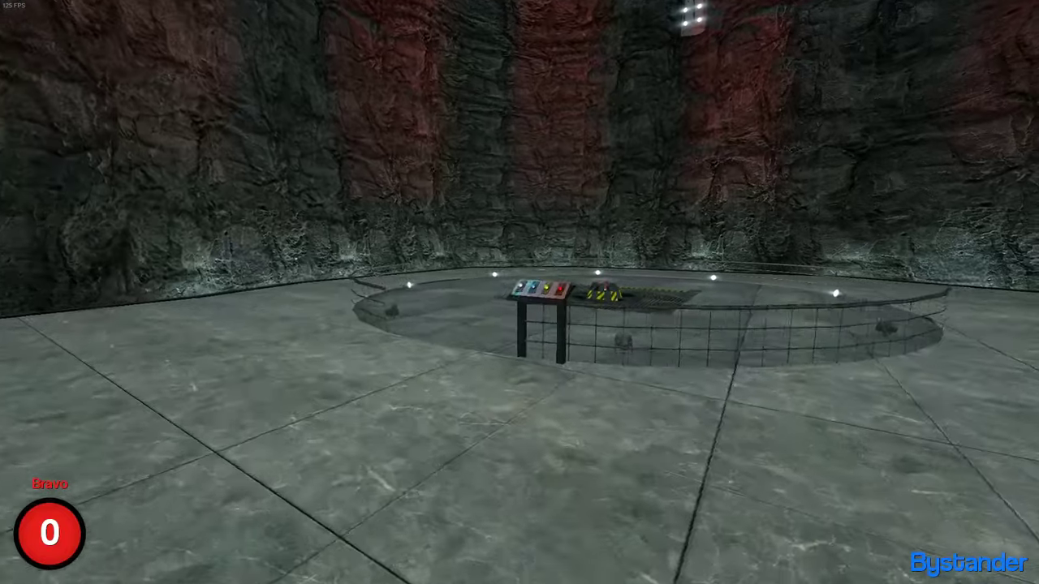